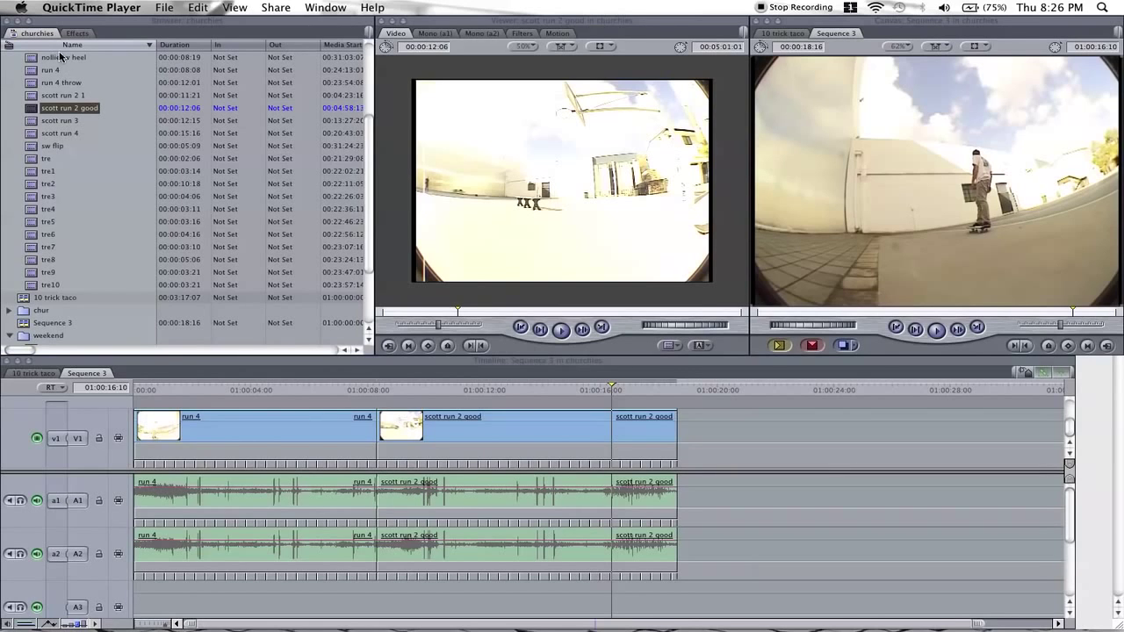
- Drag the De-interlace filter from Favorites onto the run 4 and scott run 2 good clips
{"action": "left_click", "coordinate": [77, 34]}
{"action": "left_click", "coordinate": [35, 173]}
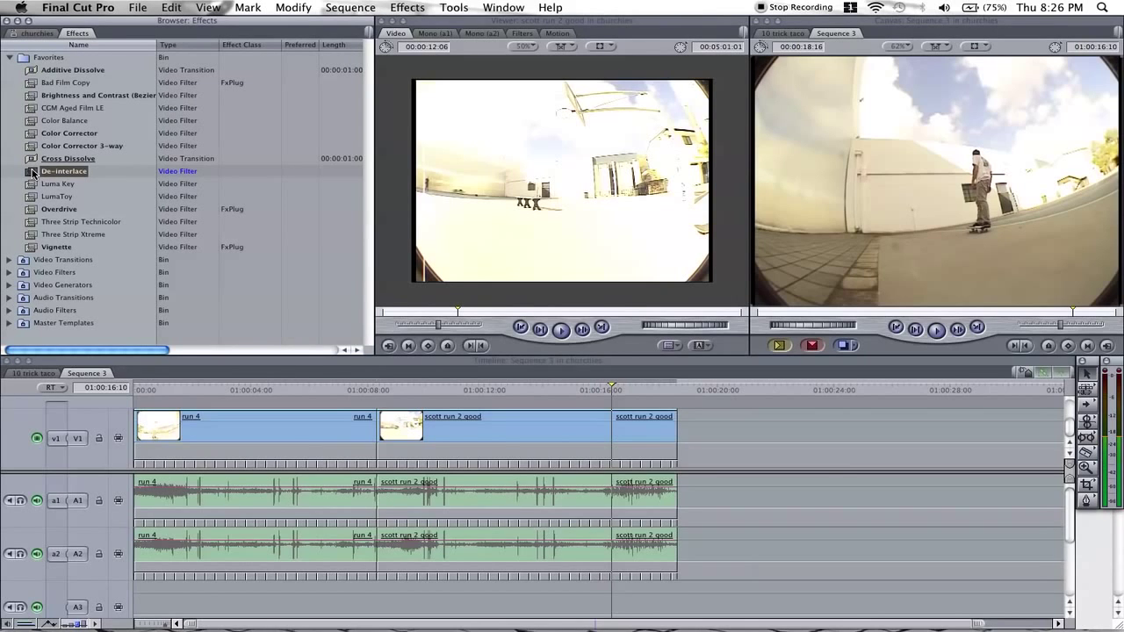
{"action": "left_click_drag", "start_coordinate": [33, 173], "coordinate": [255, 425]}
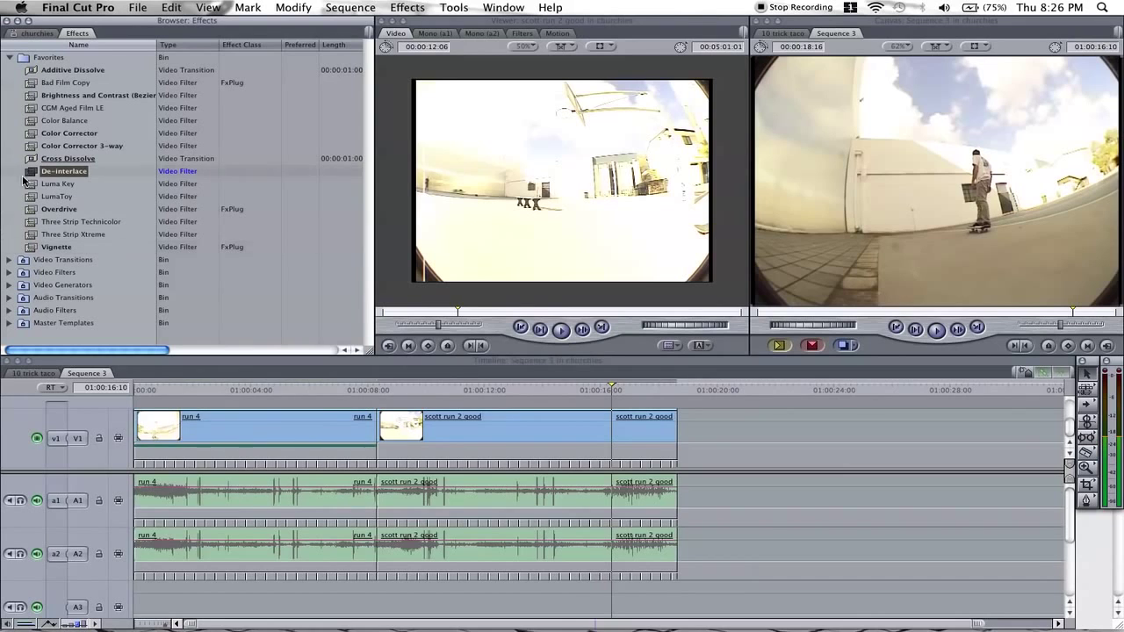
{"action": "left_click_drag", "start_coordinate": [29, 176], "coordinate": [431, 427]}
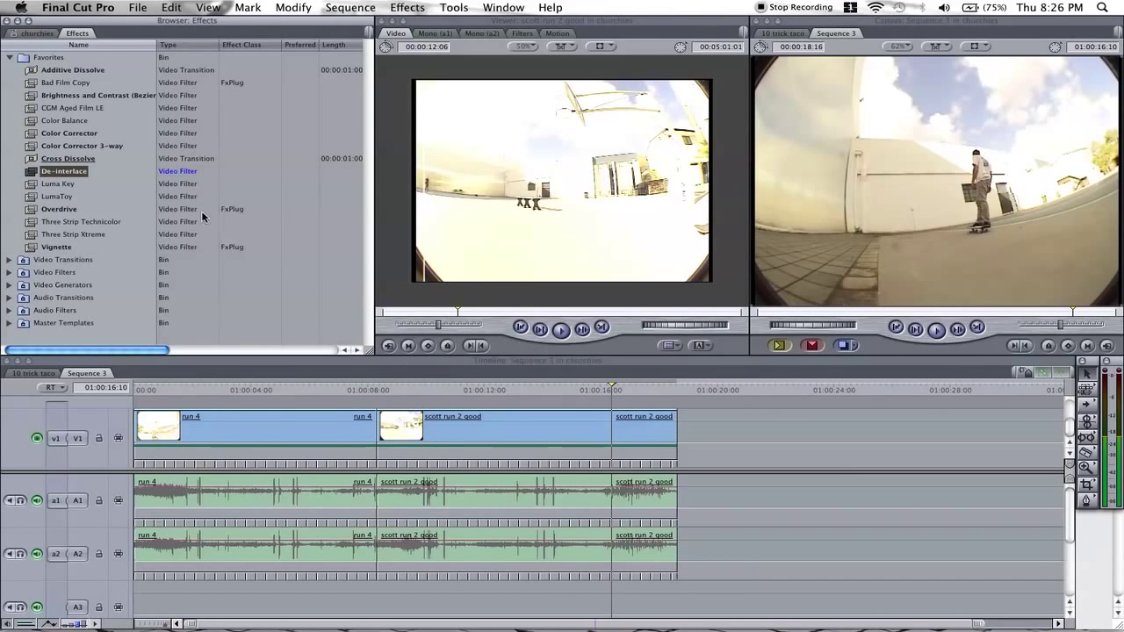
{"action": "left_click", "coordinate": [138, 8]}
{"action": "mouse_move", "coordinate": [209, 262]}
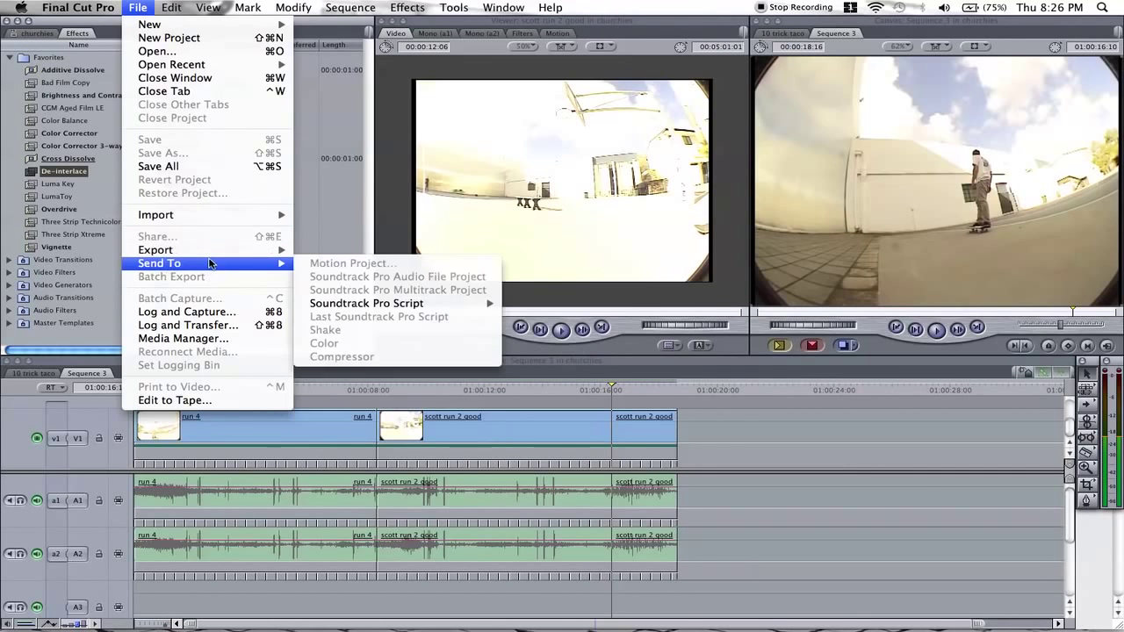
{"action": "key", "text": "Escape"}
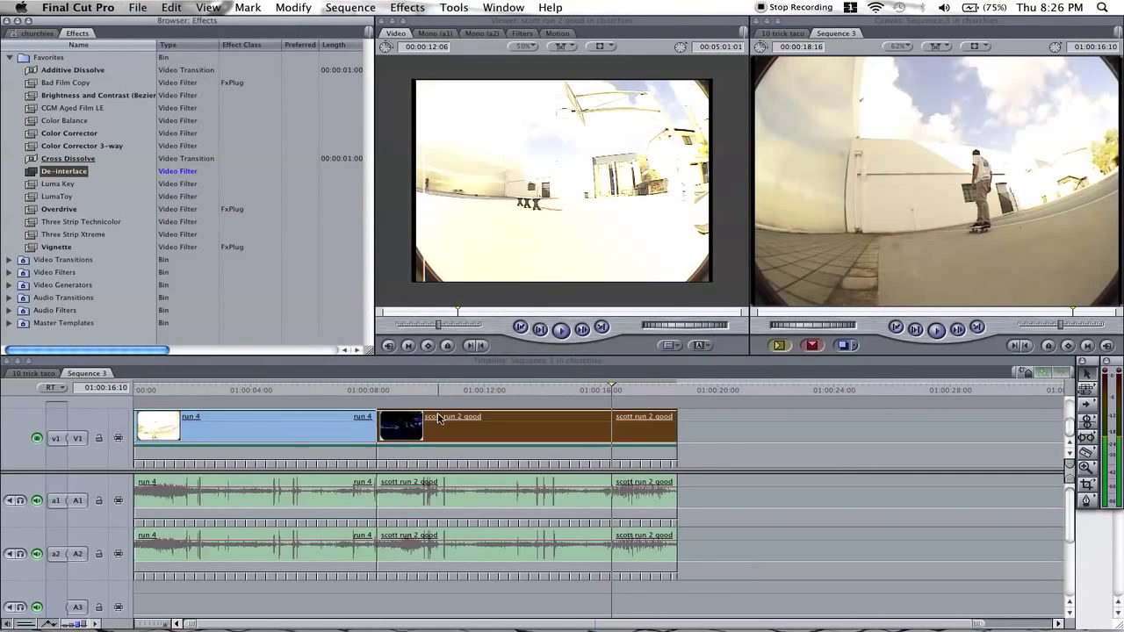
{"action": "left_click", "coordinate": [137, 8]}
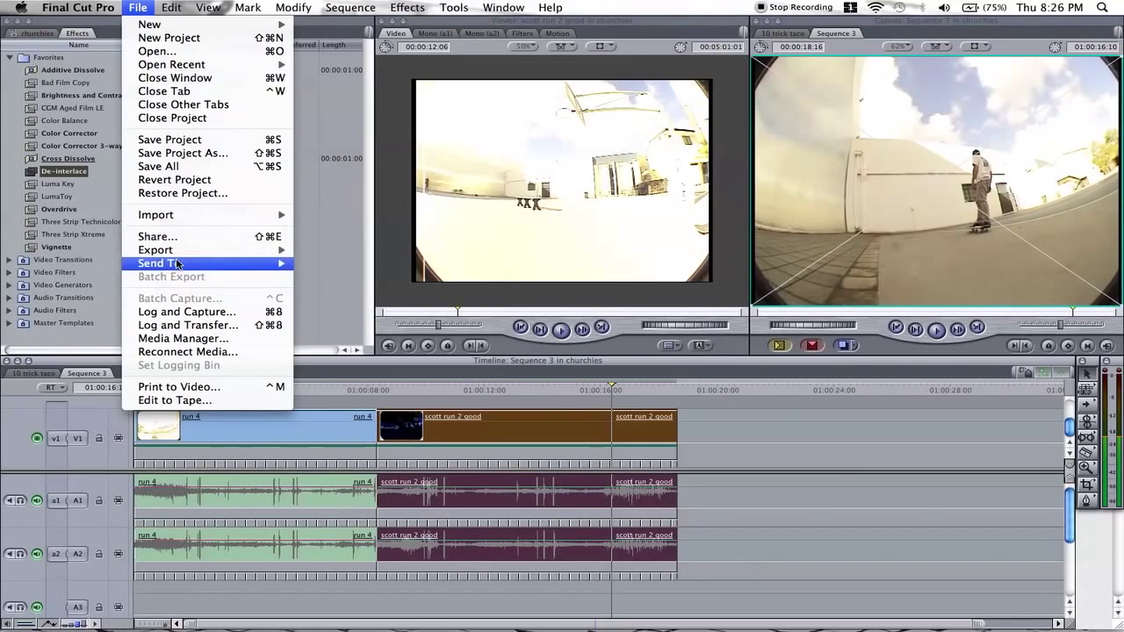
{"action": "key", "text": "Escape"}
{"action": "left_click", "coordinate": [141, 9]}
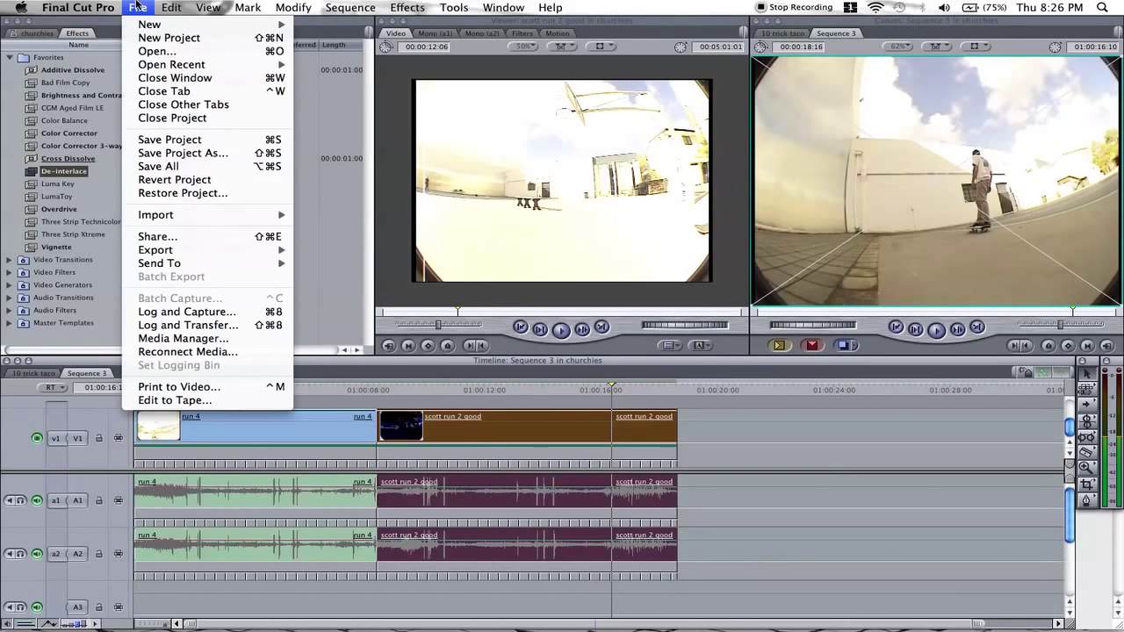
{"action": "mouse_move", "coordinate": [214, 253]}
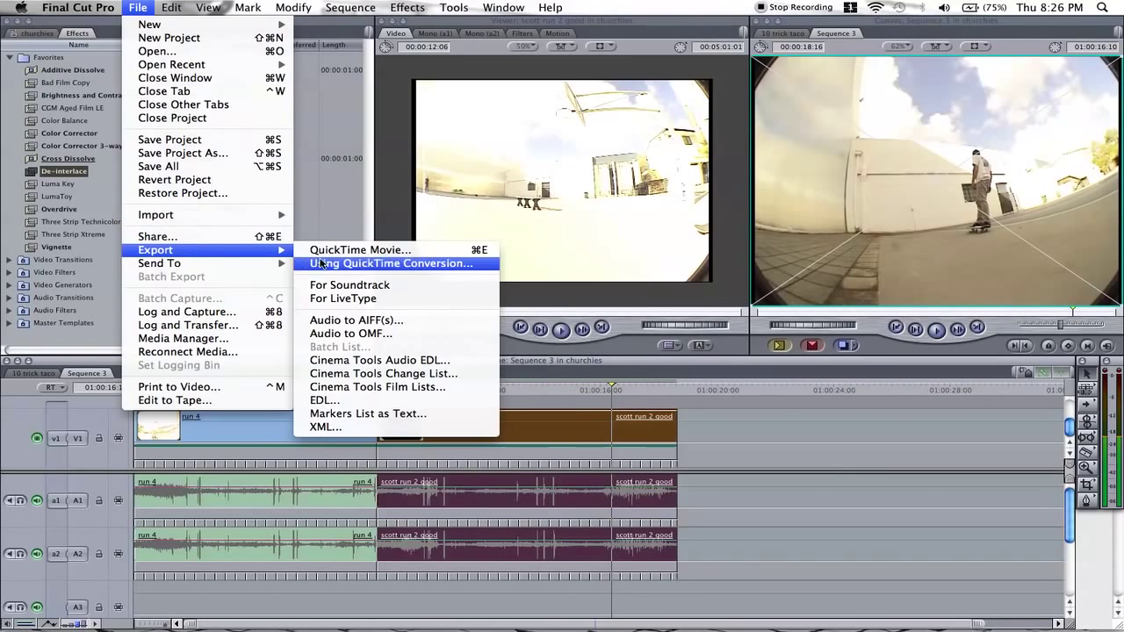
{"action": "left_click", "coordinate": [330, 252]}
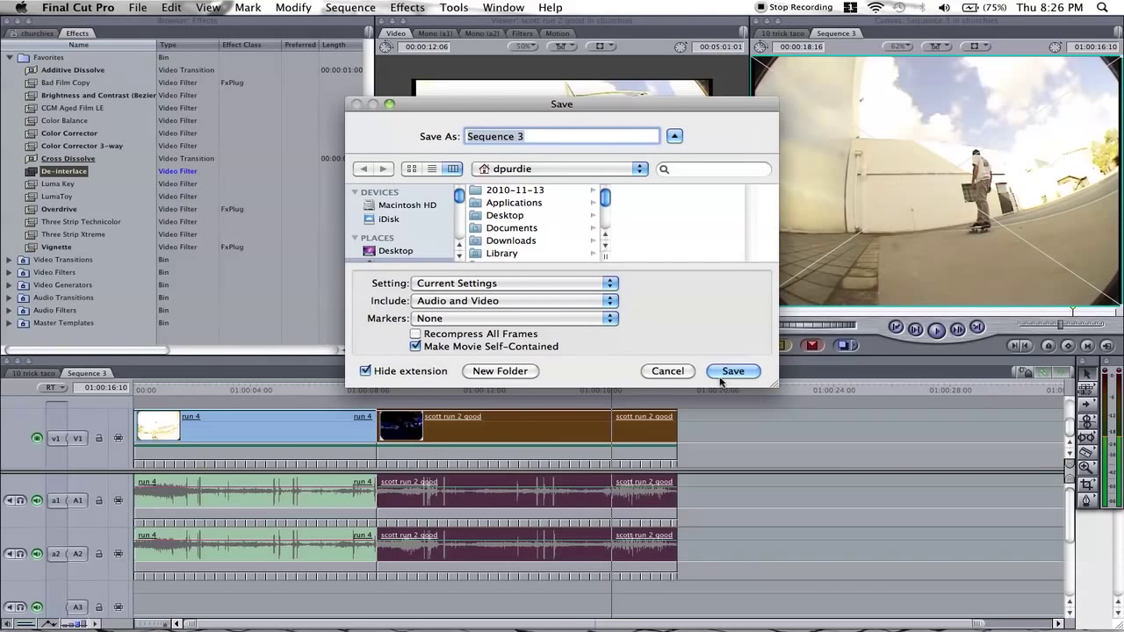
{"action": "left_click", "coordinate": [664, 374]}
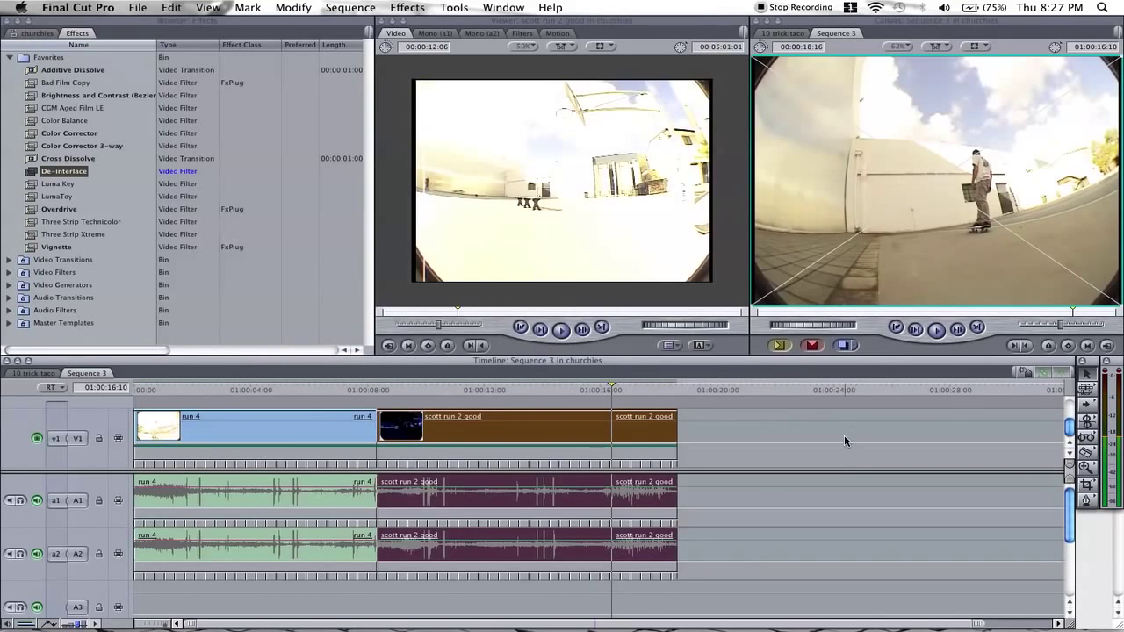
- Bring QuickTime Player 7 forward from the Dock and move the HD Footage.mov window right
{"action": "key", "text": "F9"}
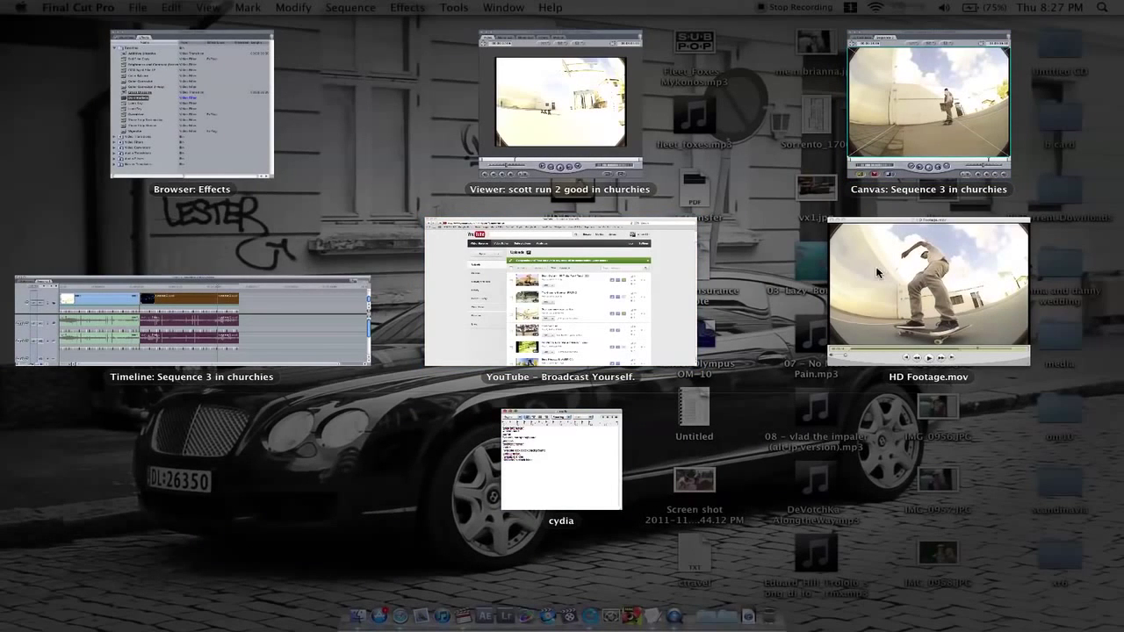
{"action": "right_click", "coordinate": [586, 607]}
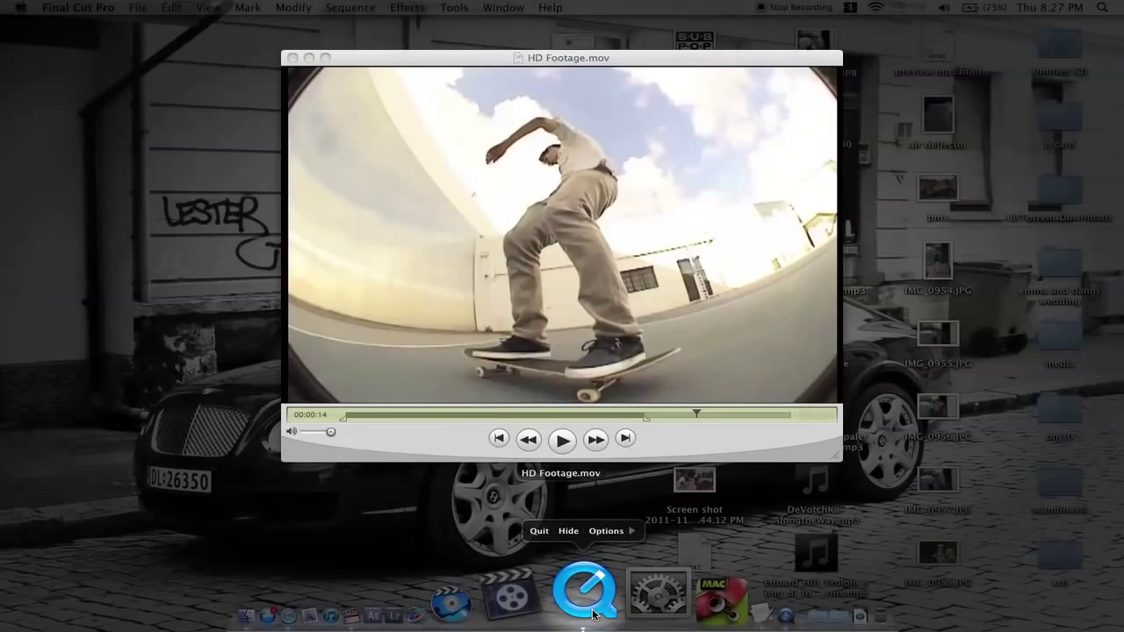
{"action": "left_click", "coordinate": [593, 610]}
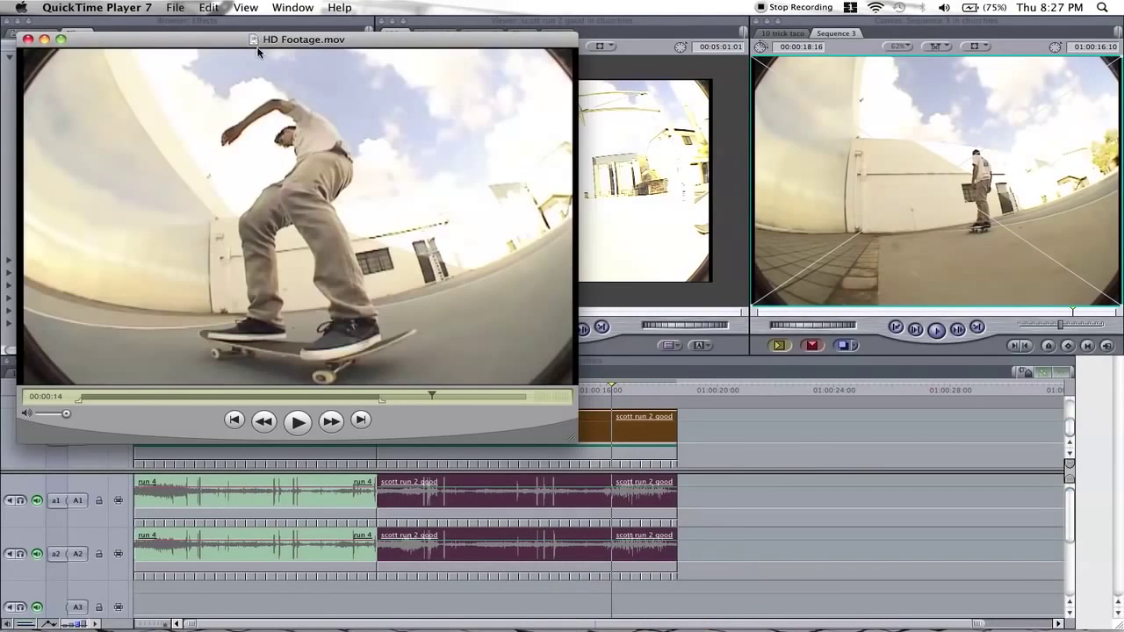
{"action": "left_click_drag", "start_coordinate": [376, 41], "coordinate": [588, 63]}
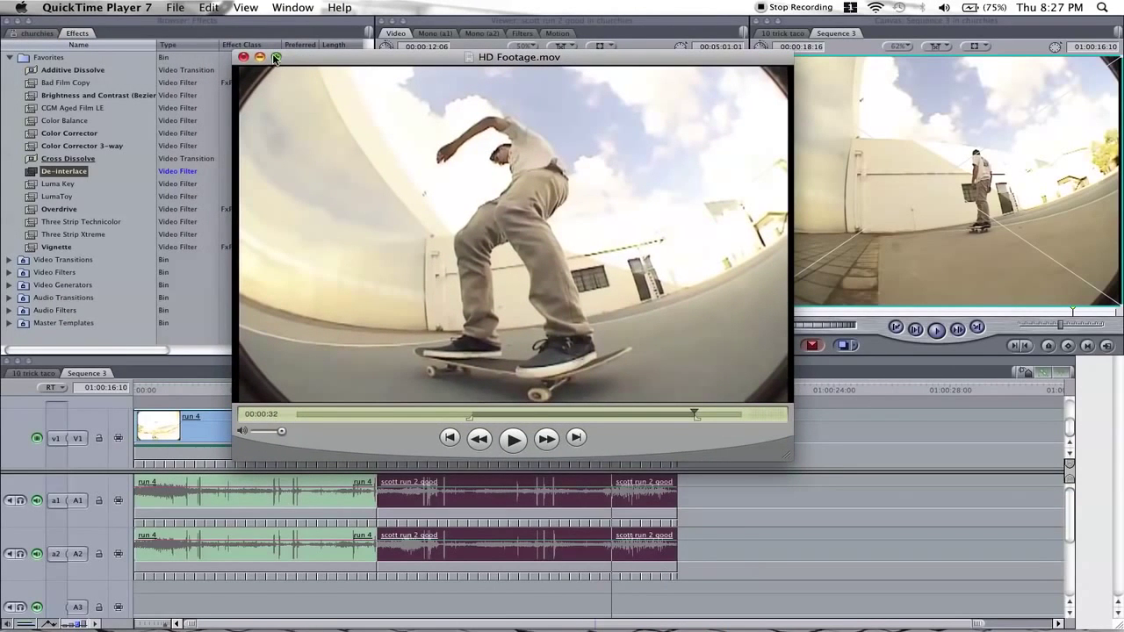
- Start exporting HD Footage.mov, then cancel that first export attempt
{"action": "left_click", "coordinate": [177, 7]}
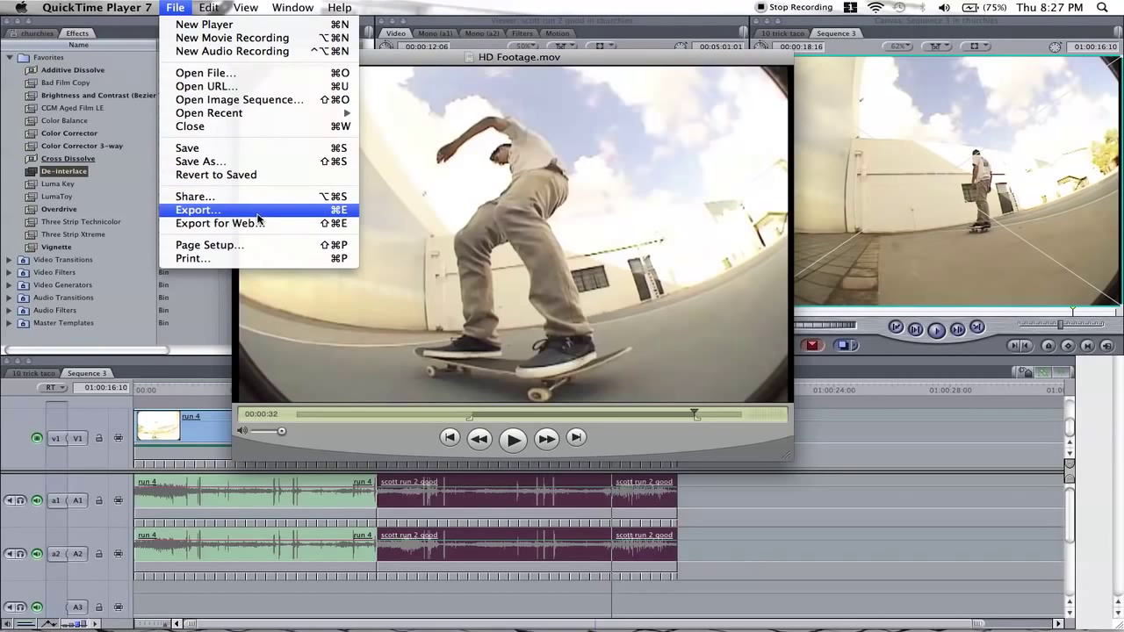
{"action": "left_click", "coordinate": [258, 212]}
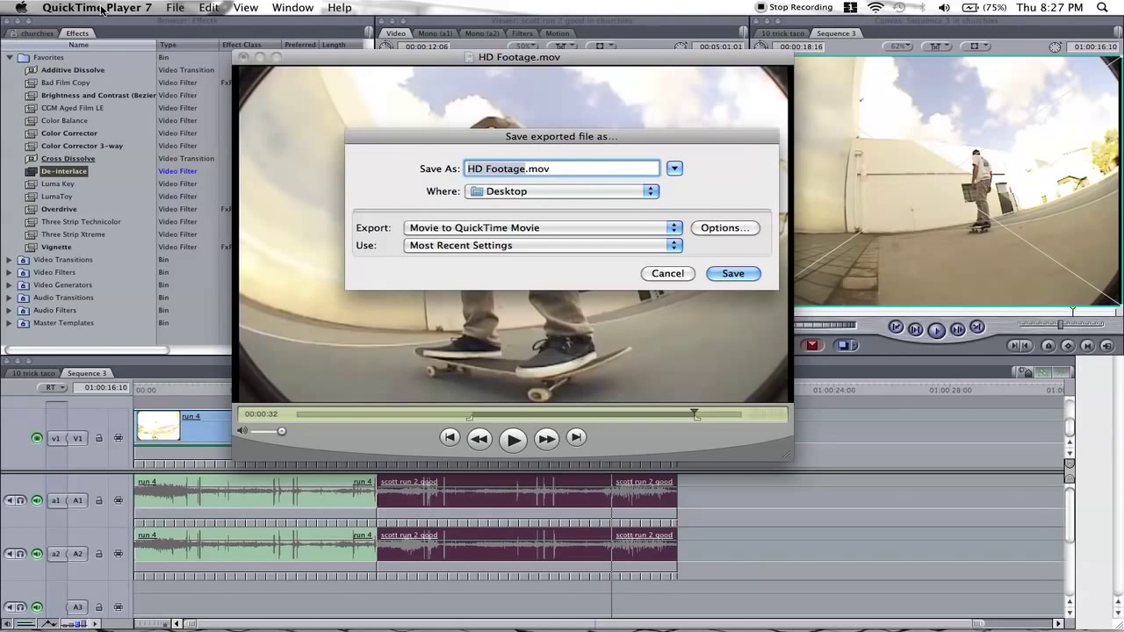
{"action": "left_click", "coordinate": [665, 273]}
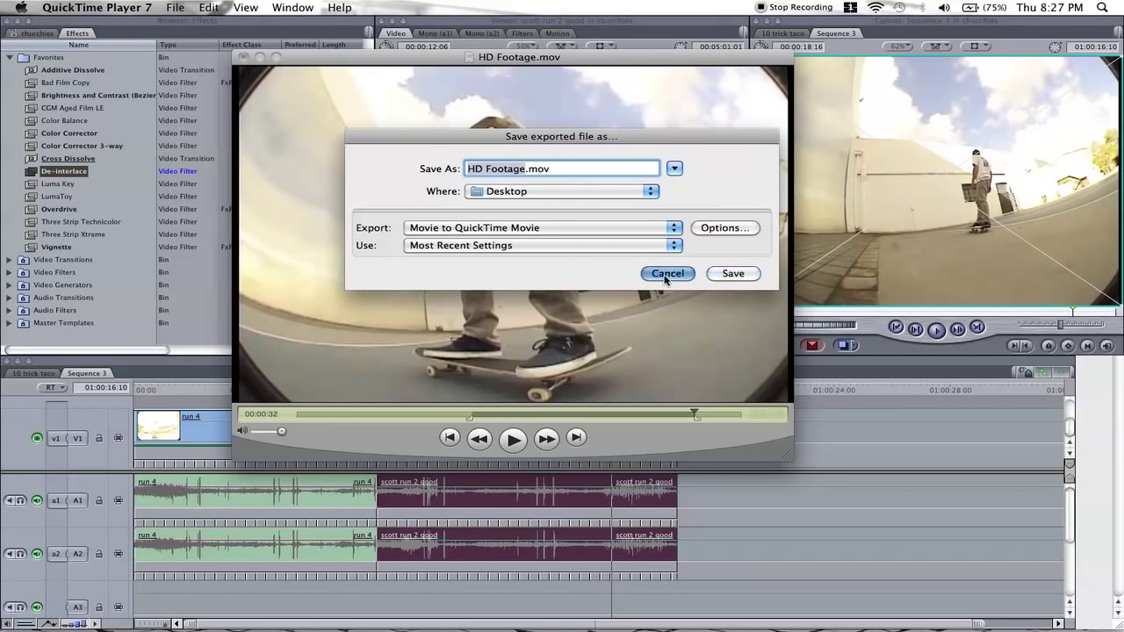
- Close the QuickTime Pro registration window and start the File > Export of HD Footage.mov again
{"action": "left_click", "coordinate": [175, 8]}
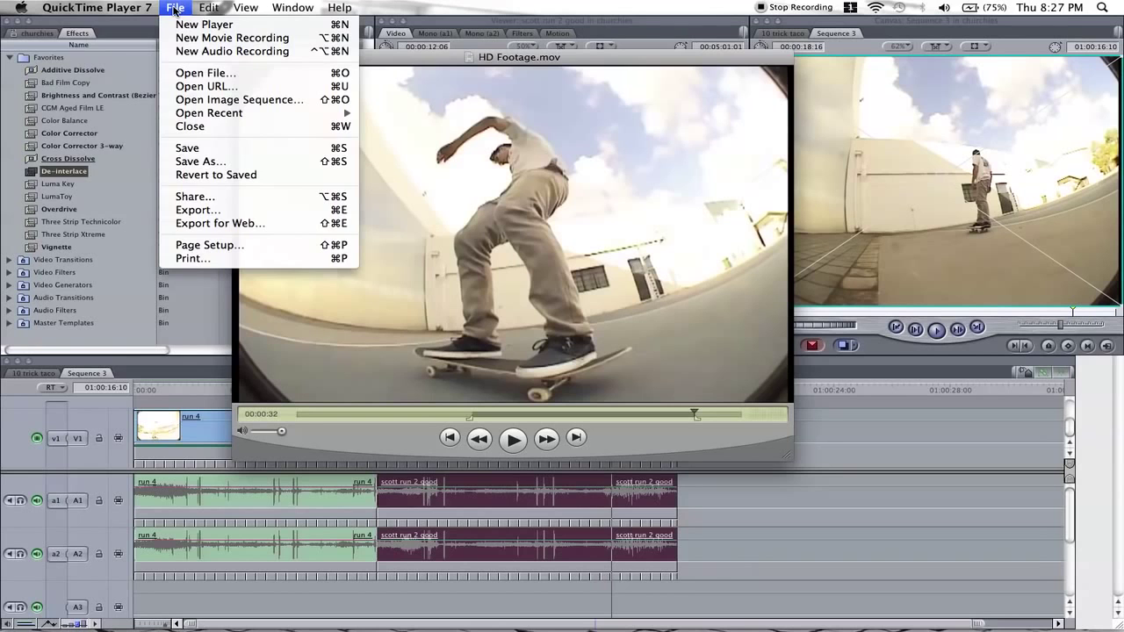
{"action": "mouse_move", "coordinate": [132, 5]}
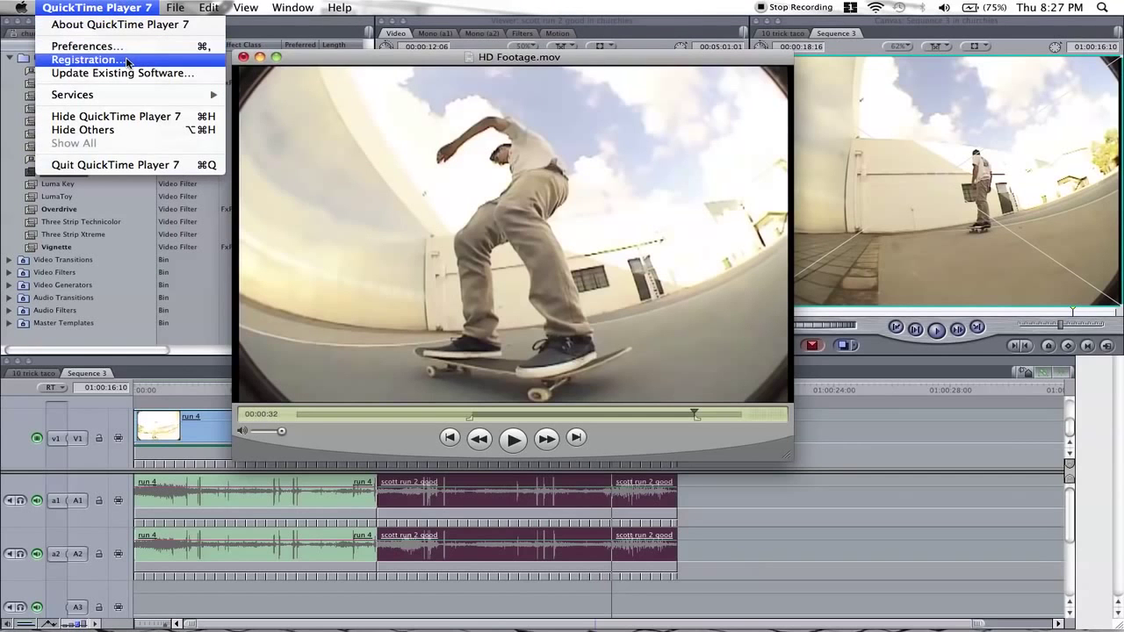
{"action": "left_click", "coordinate": [88, 59]}
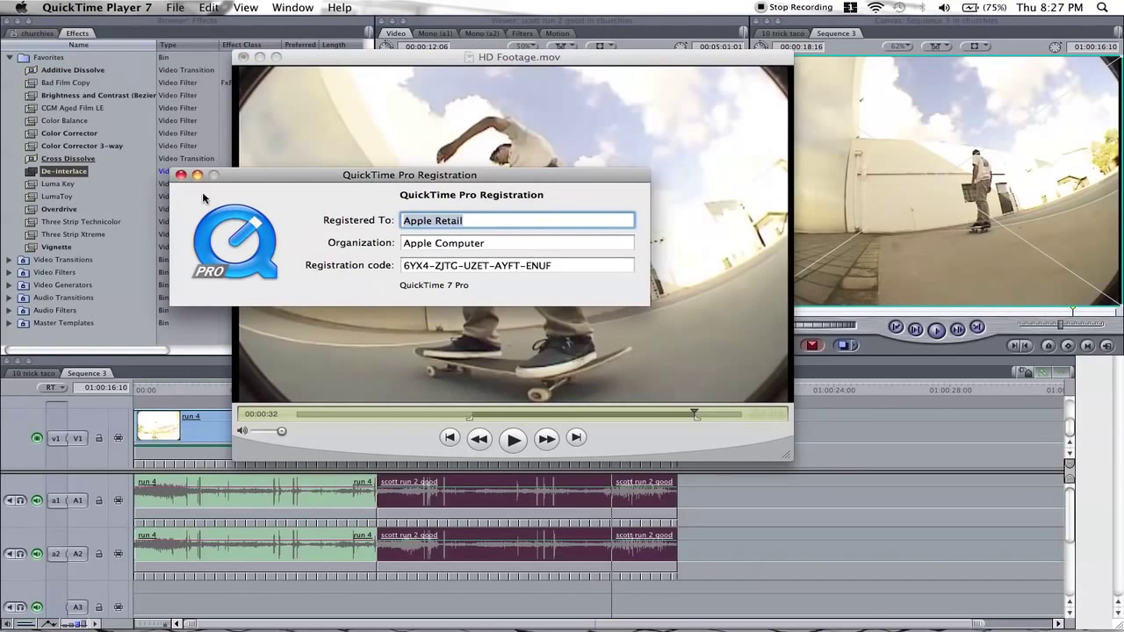
{"action": "left_click", "coordinate": [181, 176]}
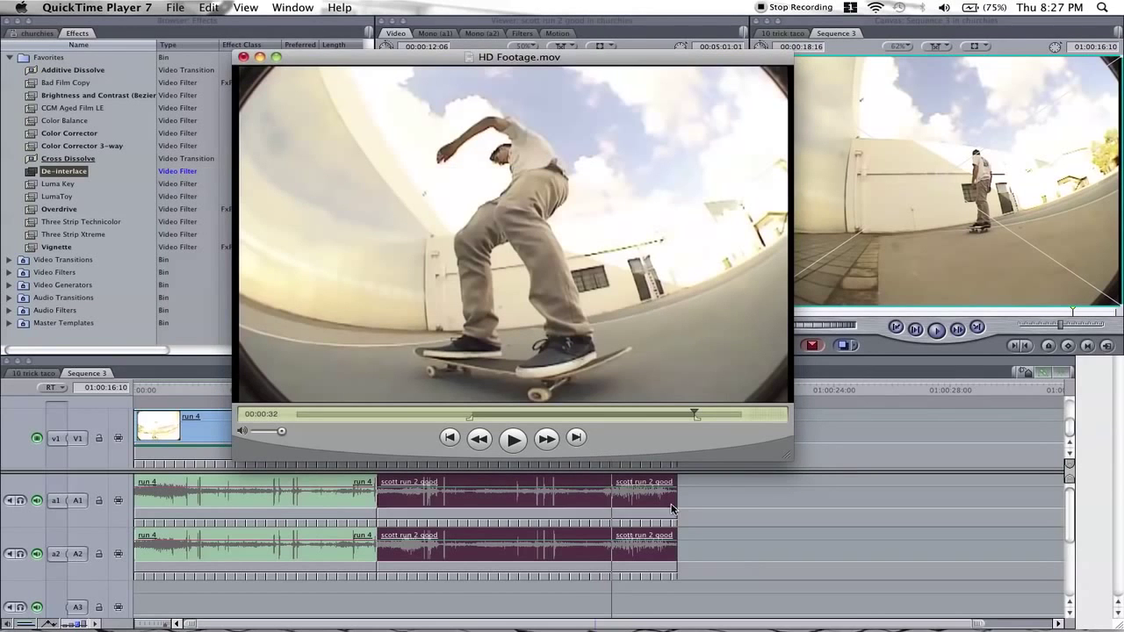
{"action": "left_click", "coordinate": [175, 9]}
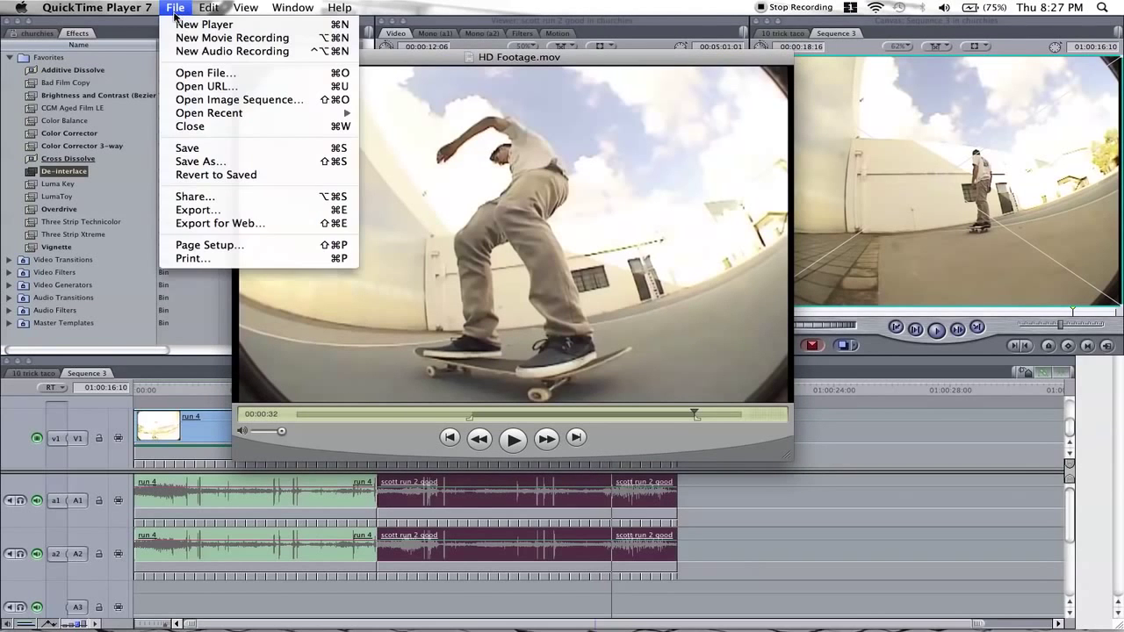
{"action": "left_click", "coordinate": [250, 210]}
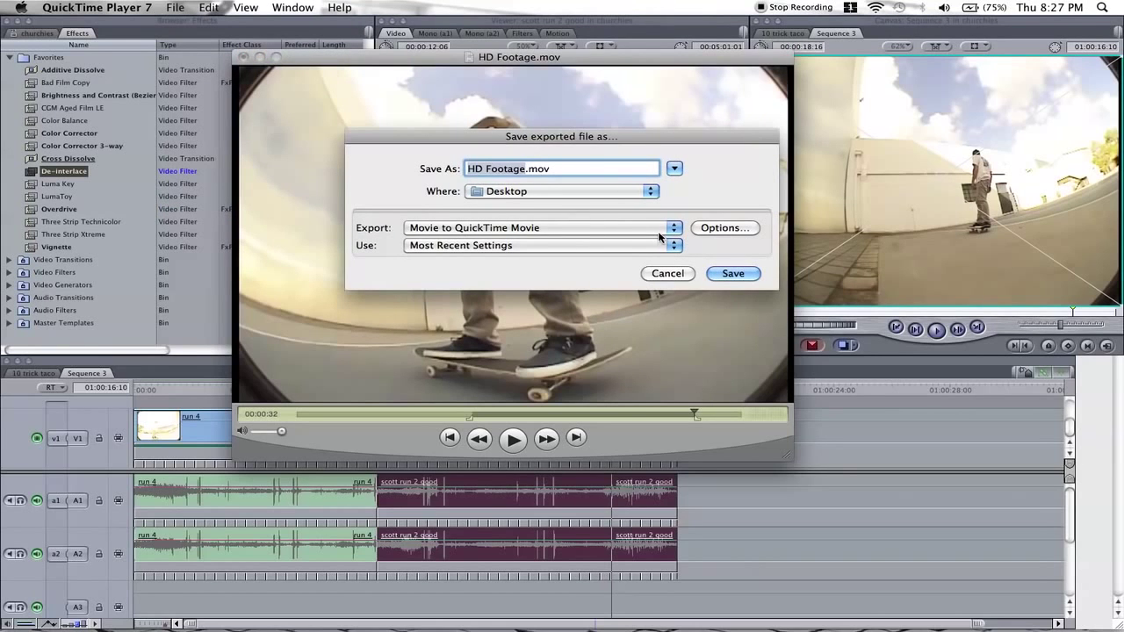
- Set export video to H.264, High quality, multi-pass, data rate limited to 10976 kbits/sec
{"action": "left_click", "coordinate": [714, 227]}
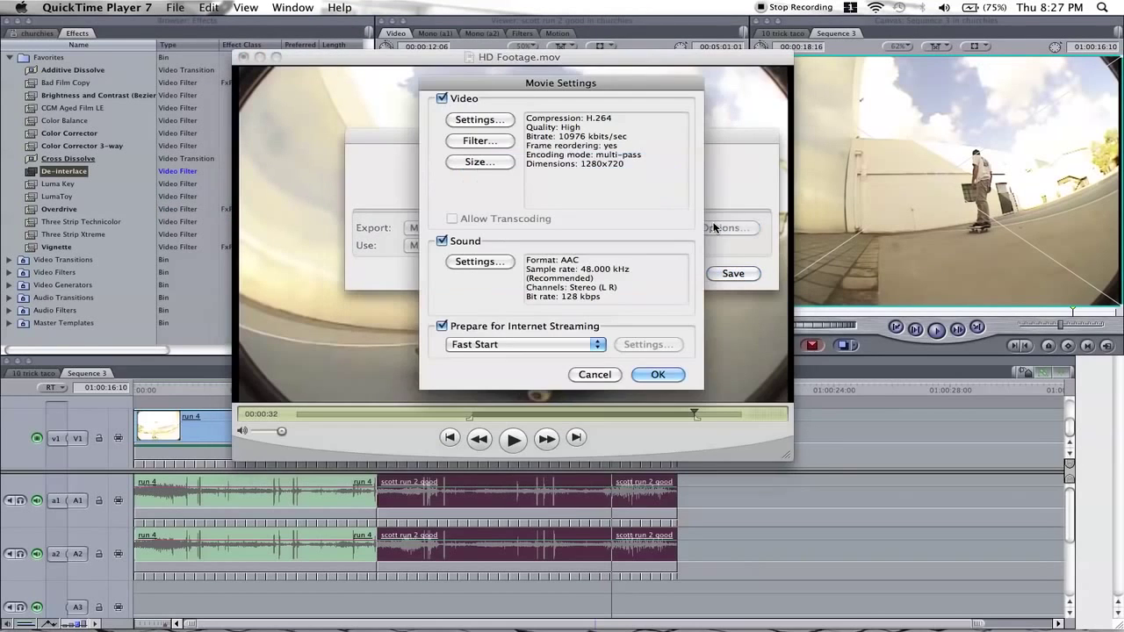
{"action": "left_click", "coordinate": [474, 124]}
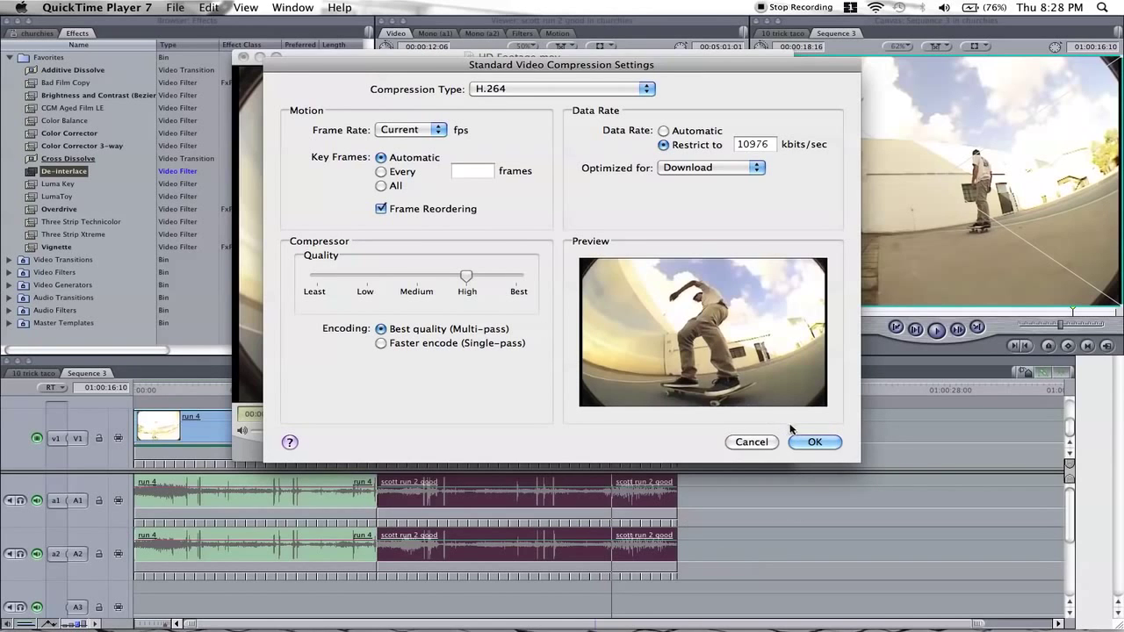
{"action": "left_click", "coordinate": [815, 442]}
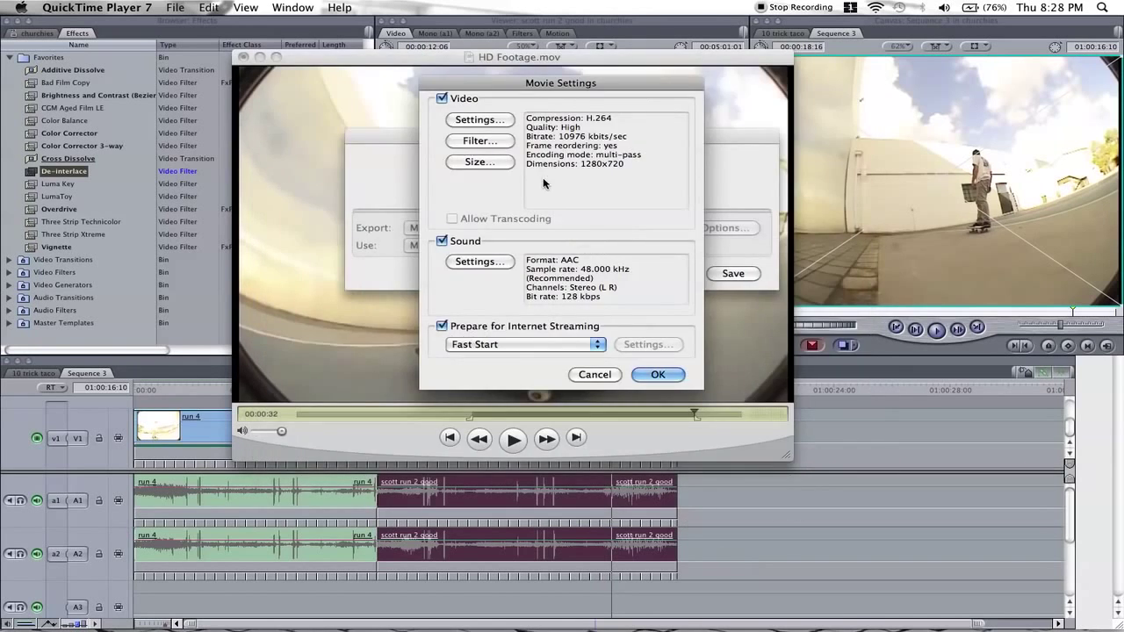
- Set the export size to 1280 x 720 HD with Deinterlace Source Video checked
{"action": "left_click", "coordinate": [492, 163]}
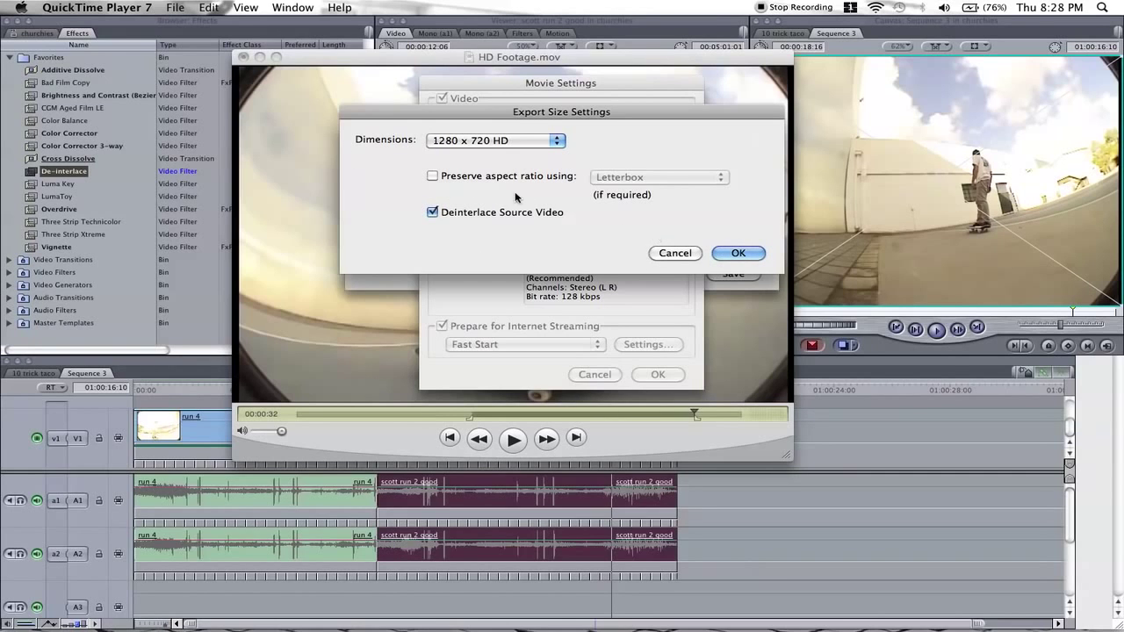
{"action": "left_click", "coordinate": [739, 254]}
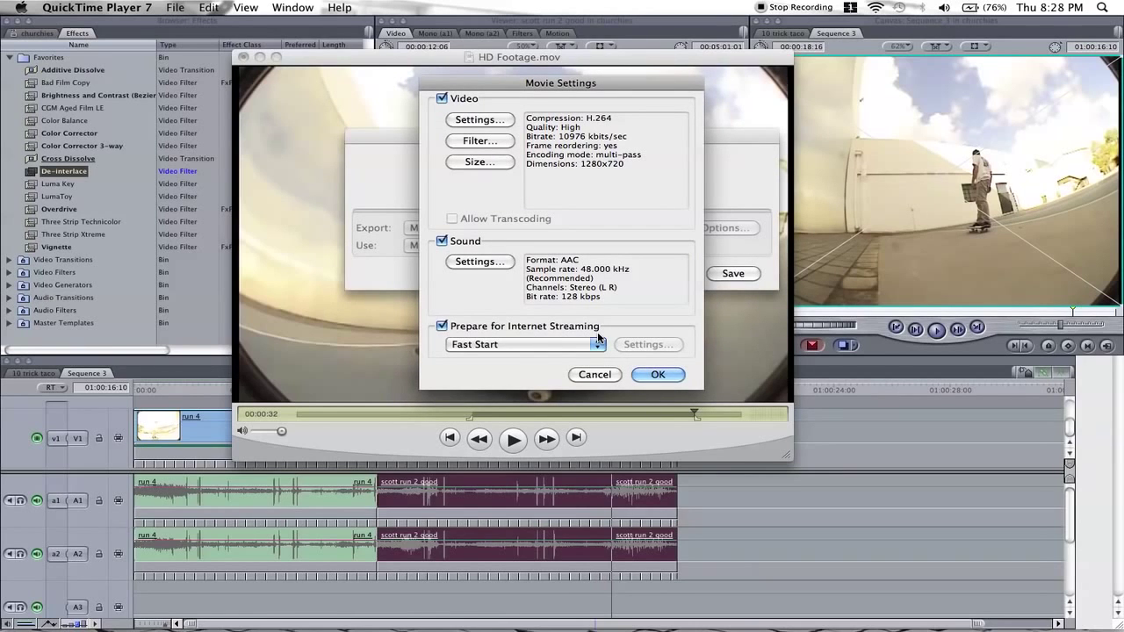
- Save the export as 'HD Footage good.mov', decline replacing the existing file, and show the desktop
{"action": "left_click", "coordinate": [654, 375]}
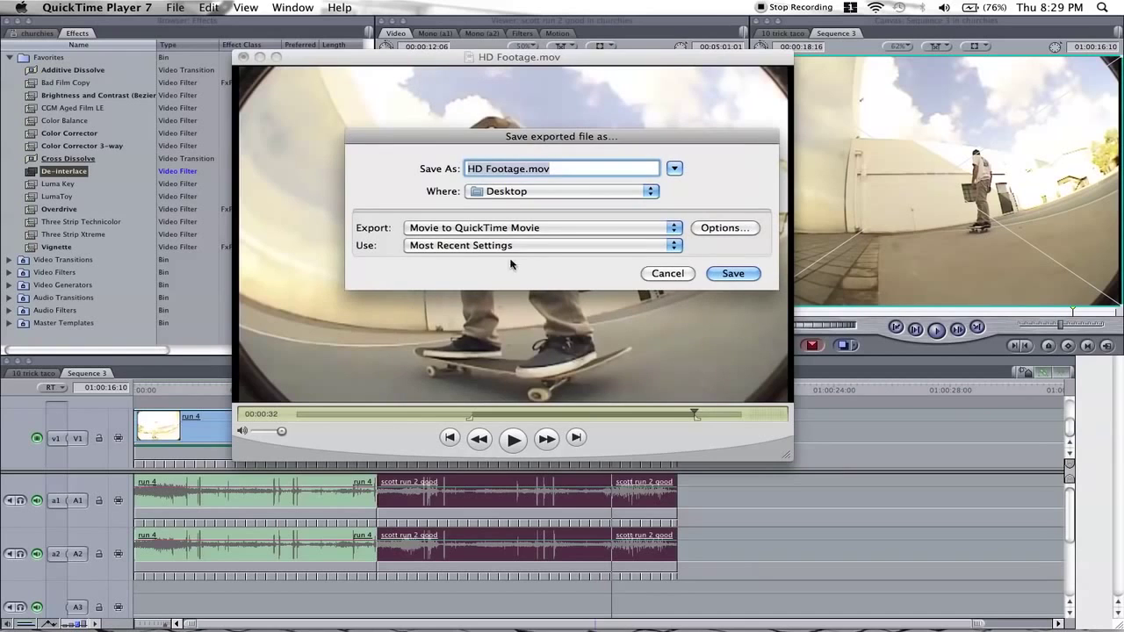
{"action": "left_click", "coordinate": [527, 170]}
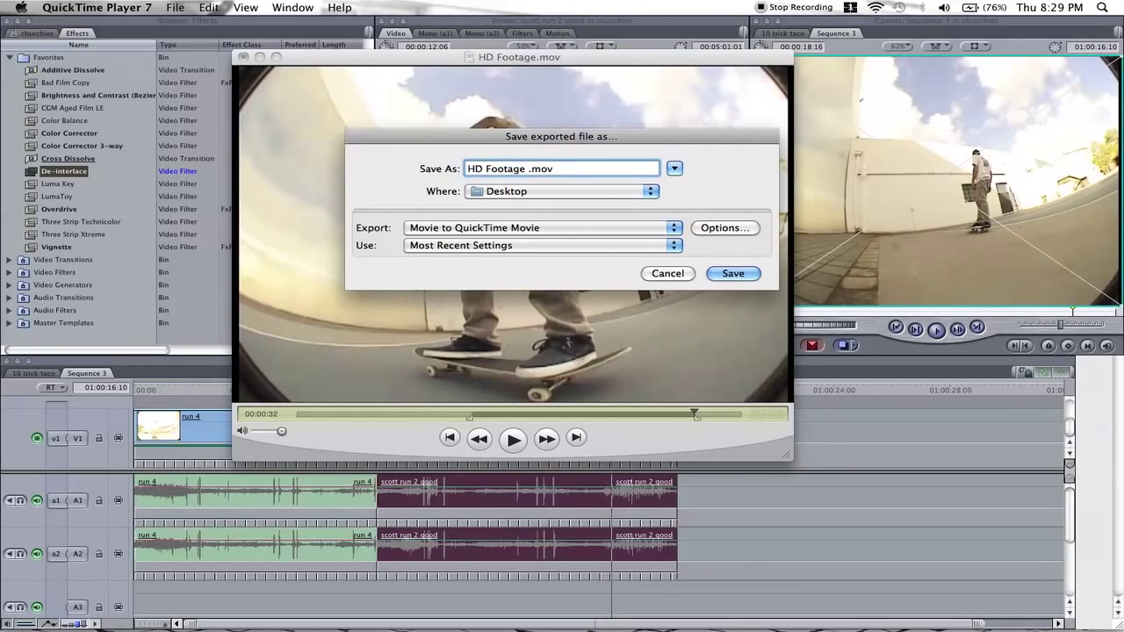
{"action": "type", "text": "good"}
{"action": "left_click", "coordinate": [734, 274]}
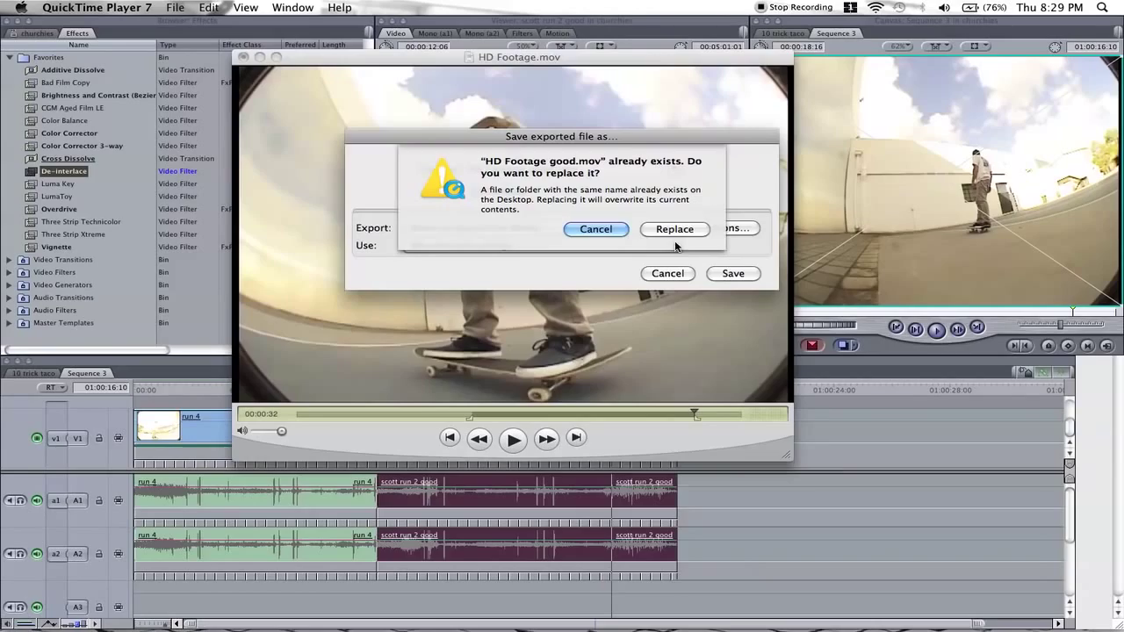
{"action": "left_click", "coordinate": [596, 229]}
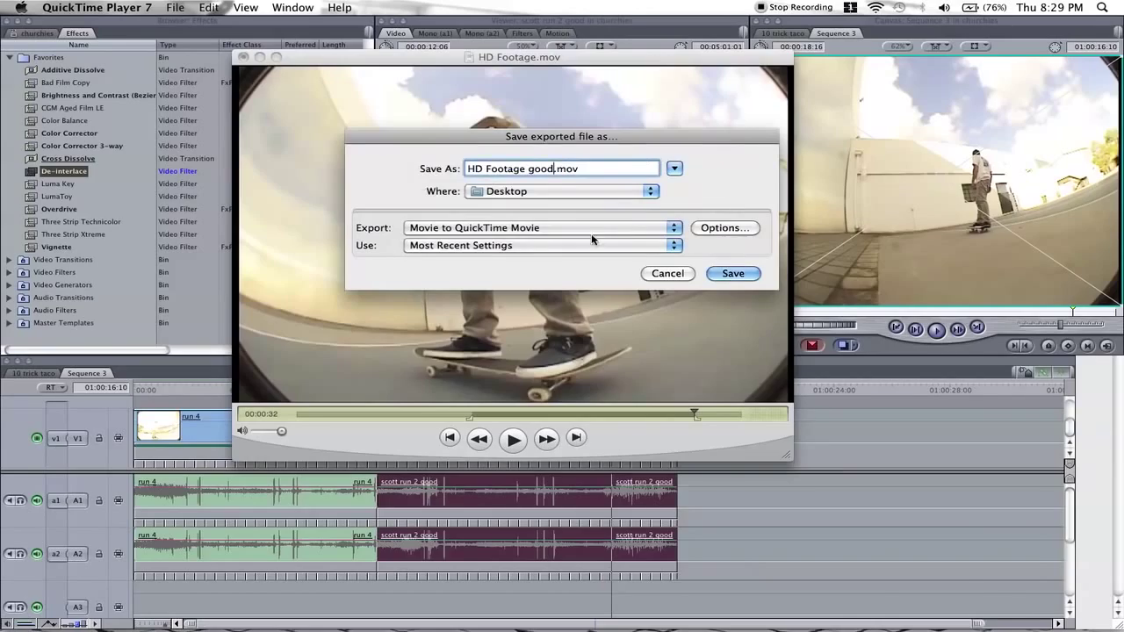
{"action": "key", "text": "F9"}
{"action": "key", "text": "F11"}
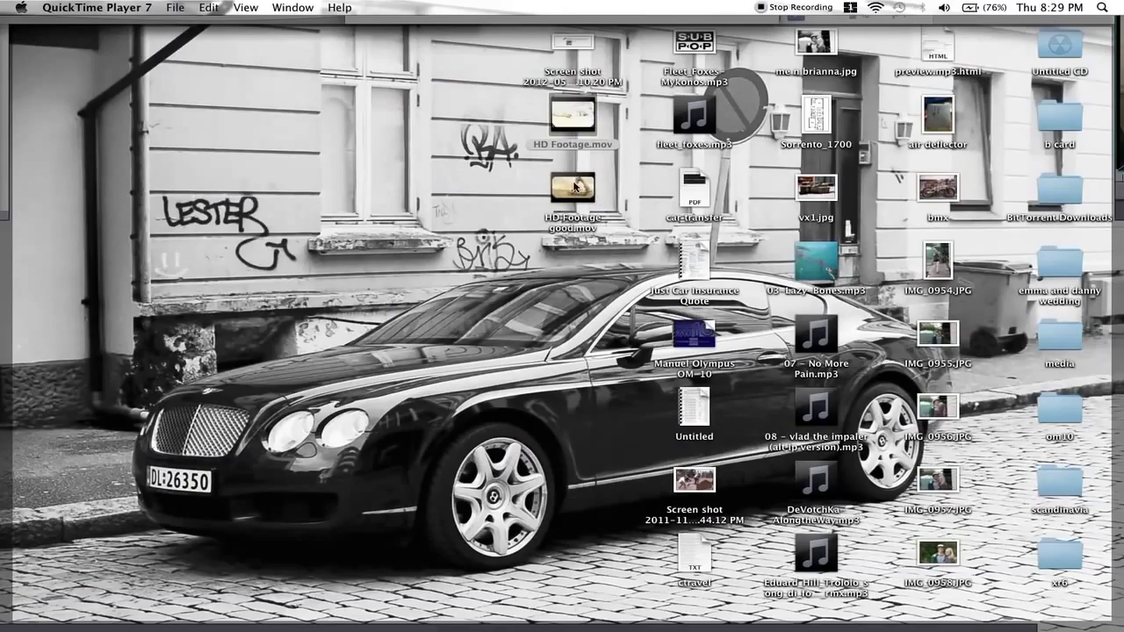
- Locate HD Footage good.mov on the desktop, cancel the pending export, and nudge the movie window up
{"action": "key", "text": "F9"}
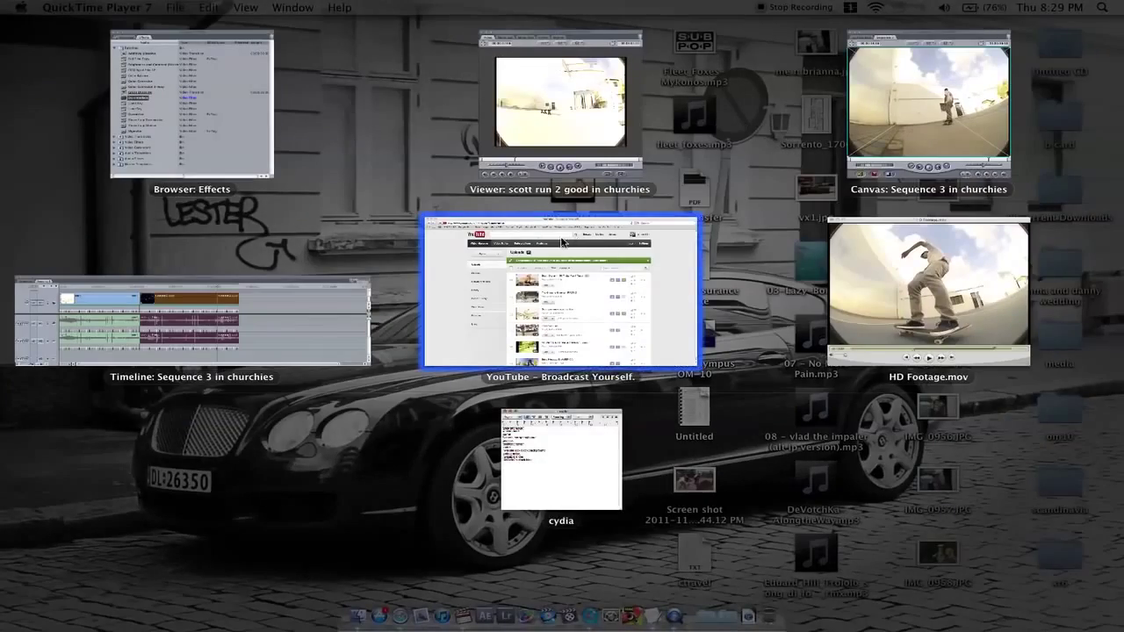
{"action": "key", "text": "F9"}
{"action": "key", "text": "F11"}
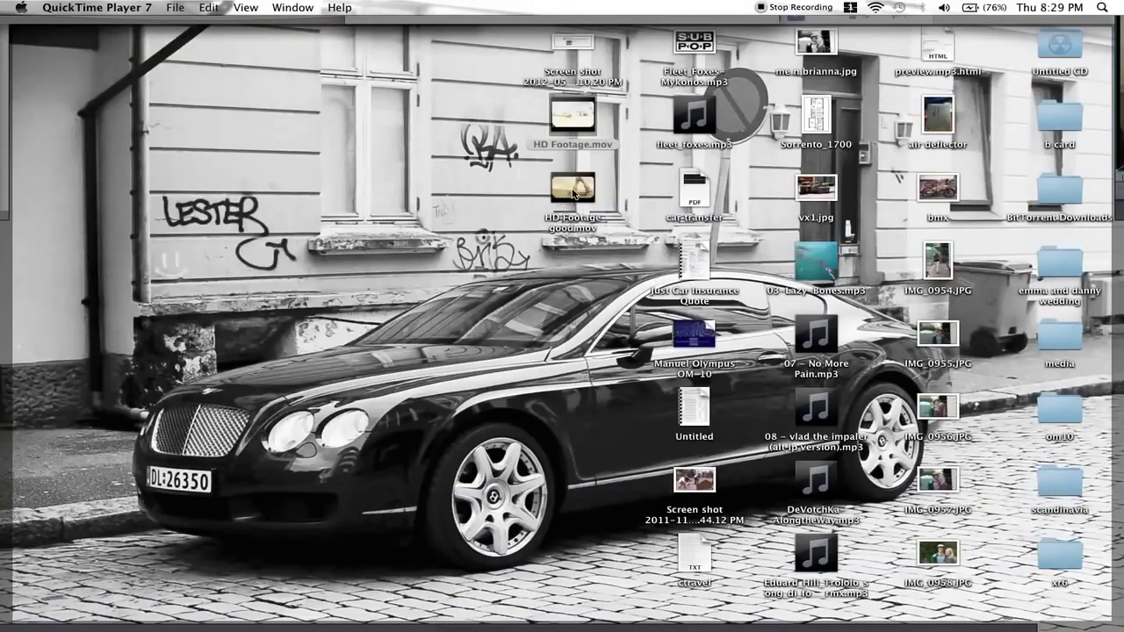
{"action": "left_click", "coordinate": [573, 192]}
{"action": "key", "text": "F11"}
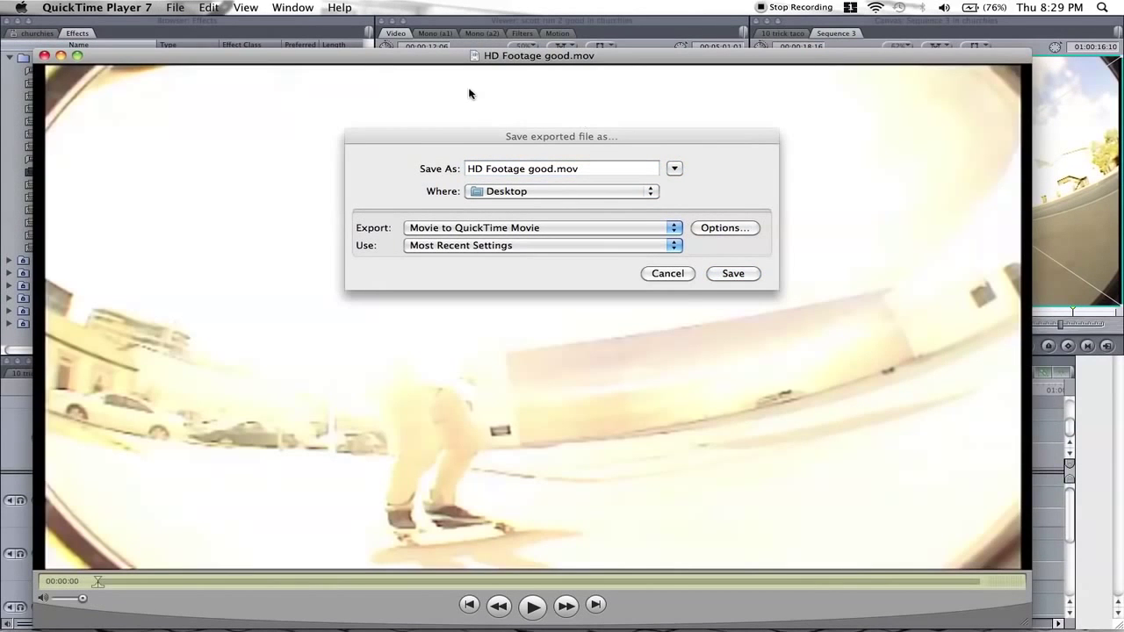
{"action": "left_click", "coordinate": [670, 273]}
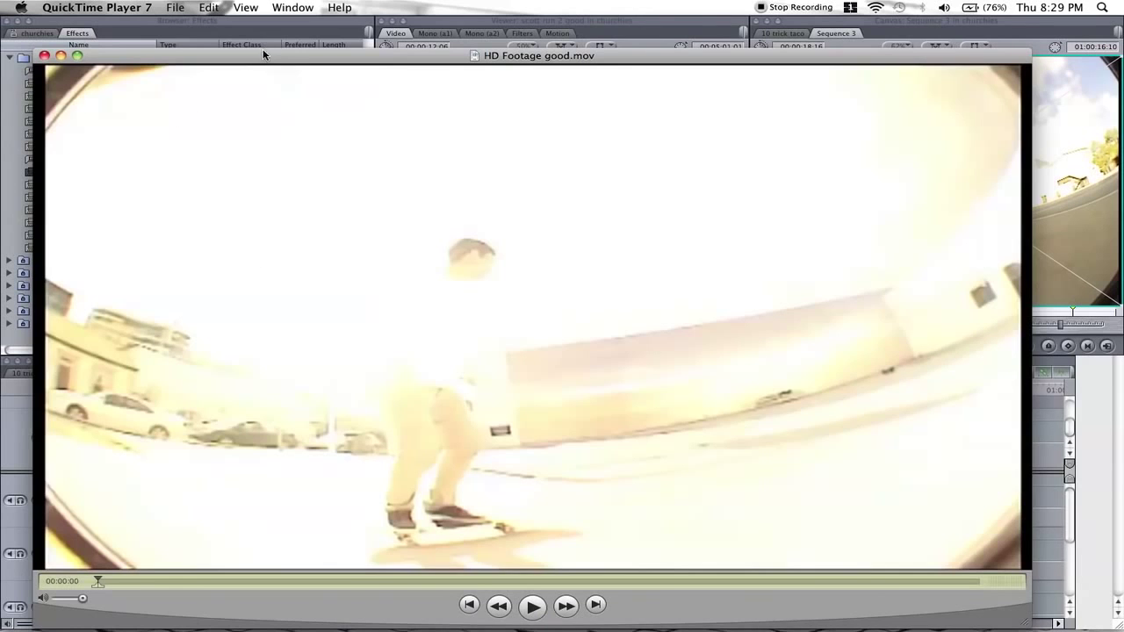
{"action": "left_click_drag", "start_coordinate": [264, 55], "coordinate": [274, 33]}
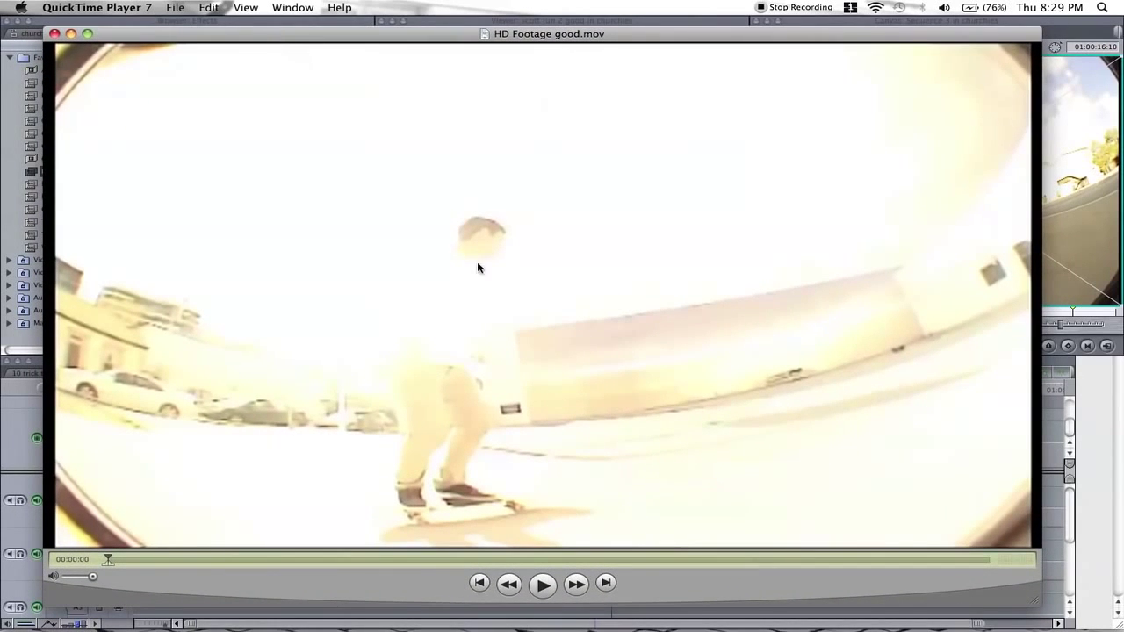